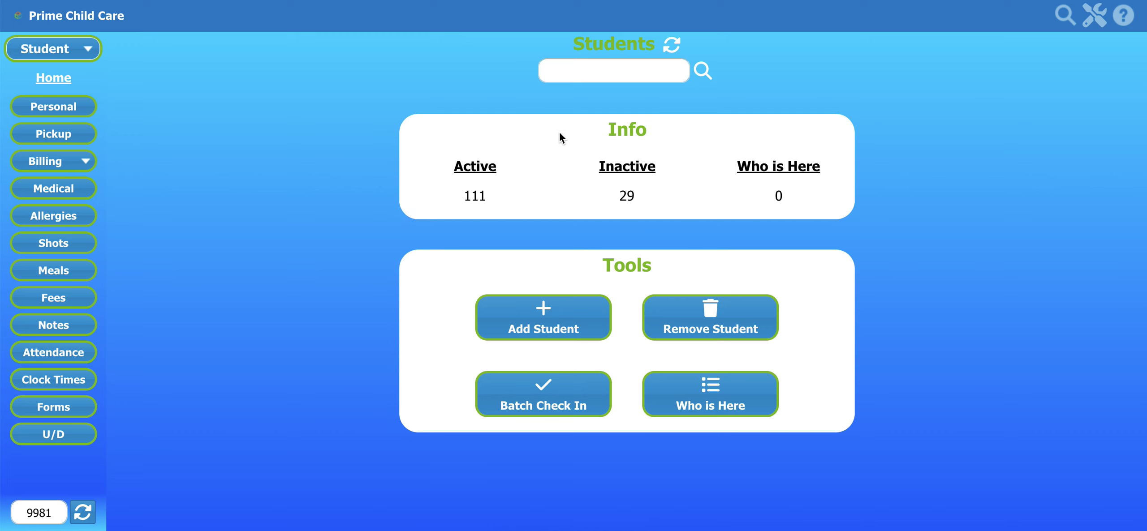
Step: Open and close the student search from the Students home page and from the student Personal page
click(701, 70)
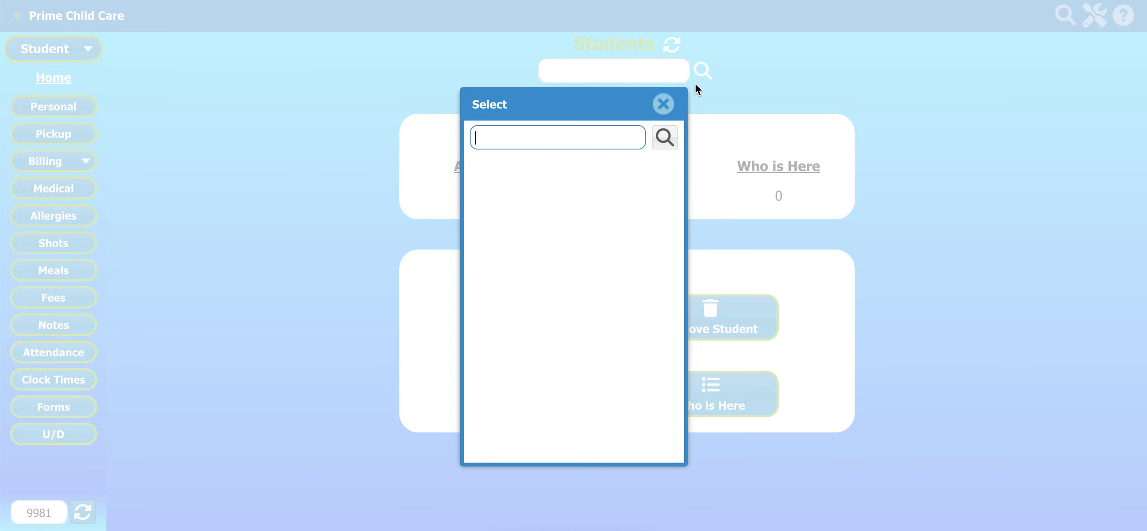
click(660, 105)
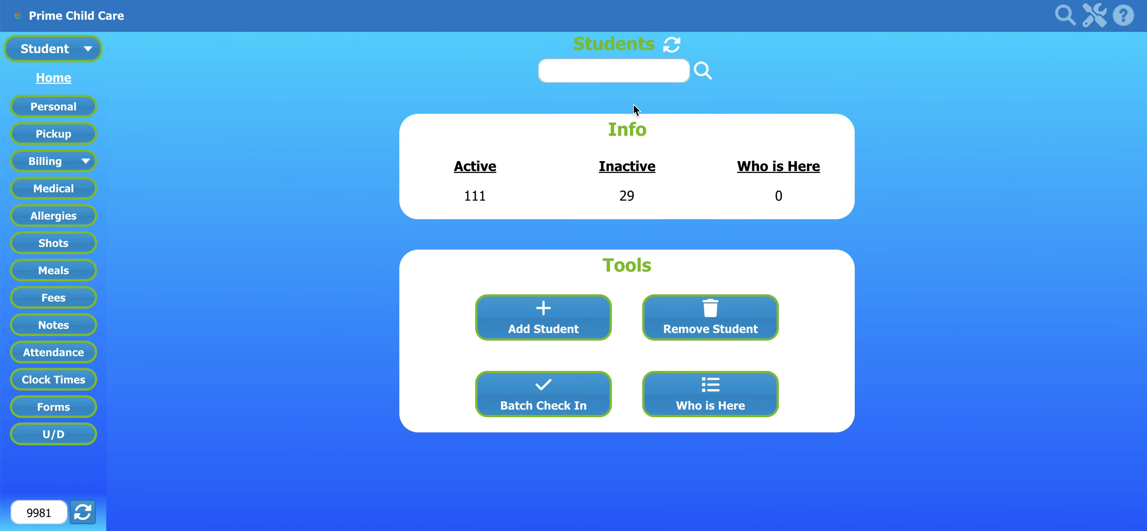
click(61, 110)
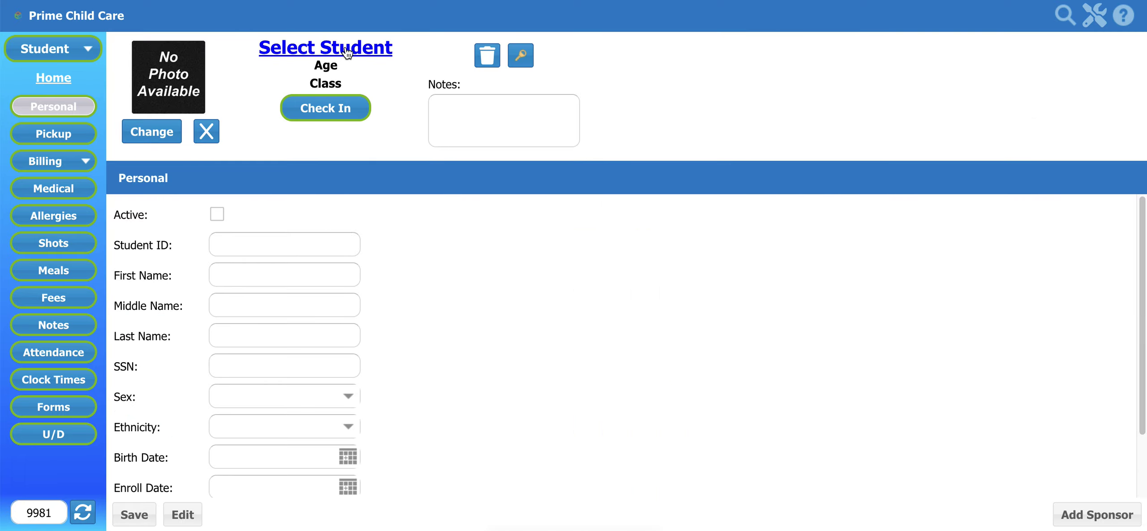
click(346, 50)
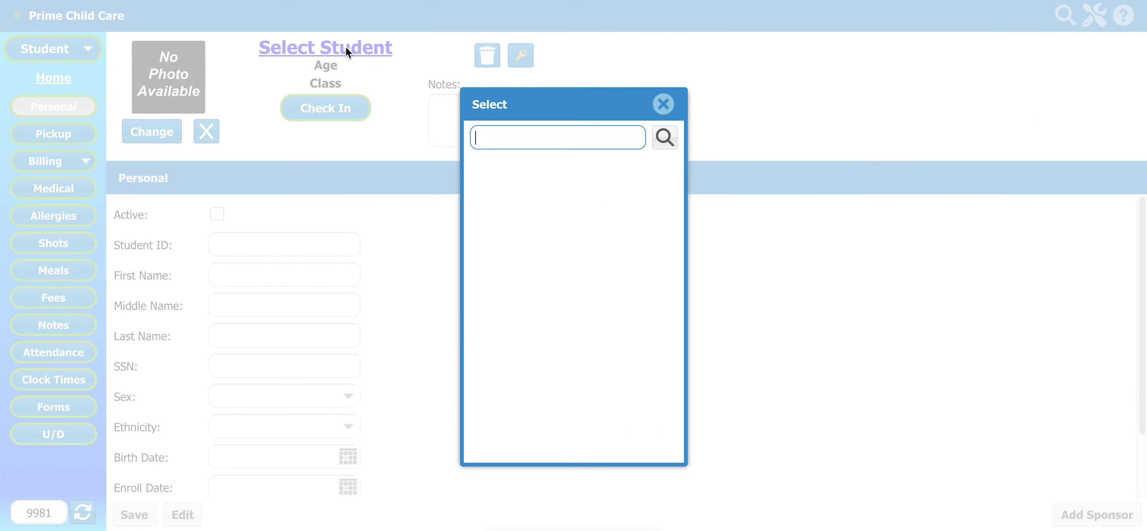
click(663, 104)
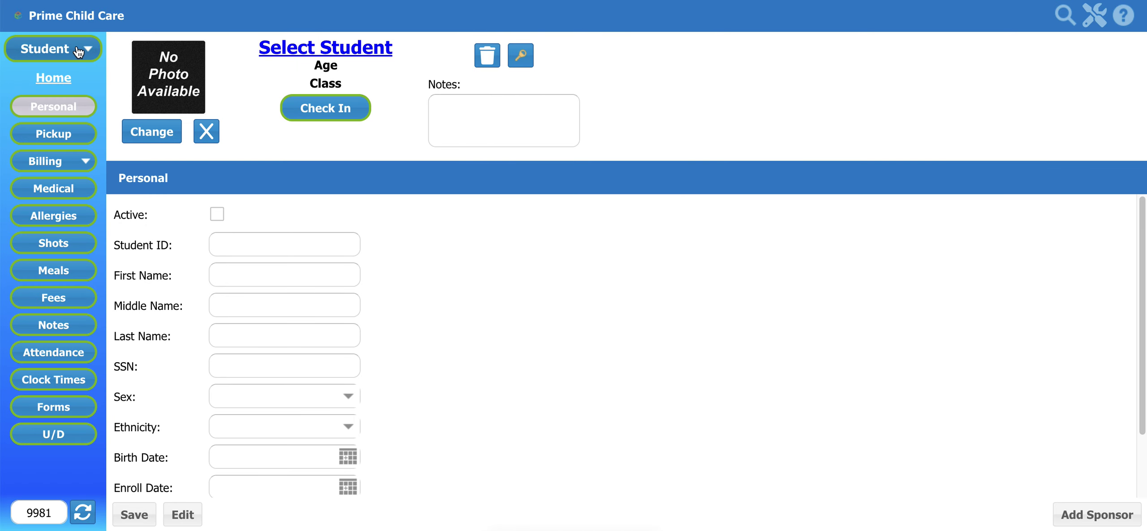
Step: Open the global search across all record types and search for a person's last name
click(1064, 16)
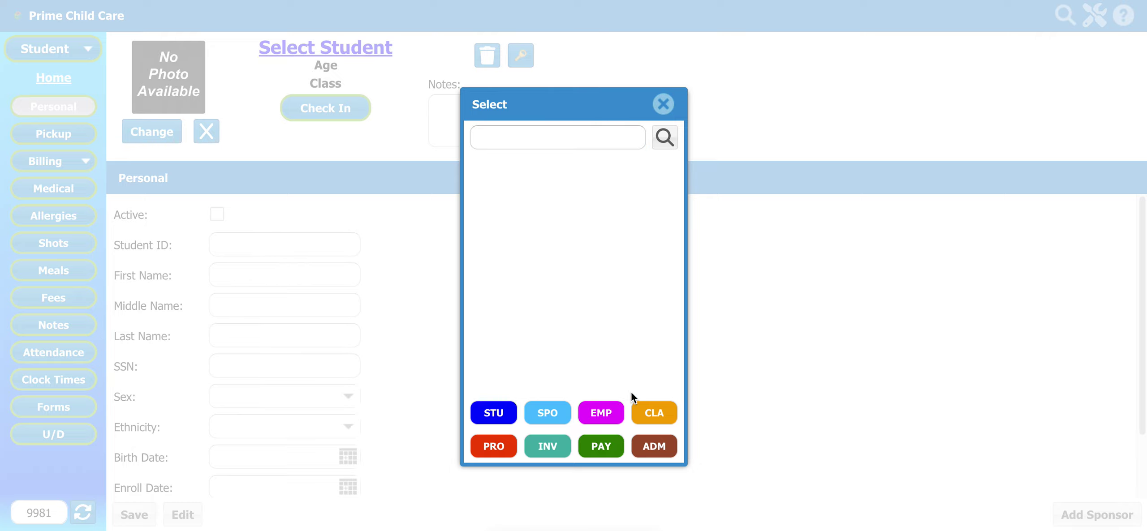
click(540, 137)
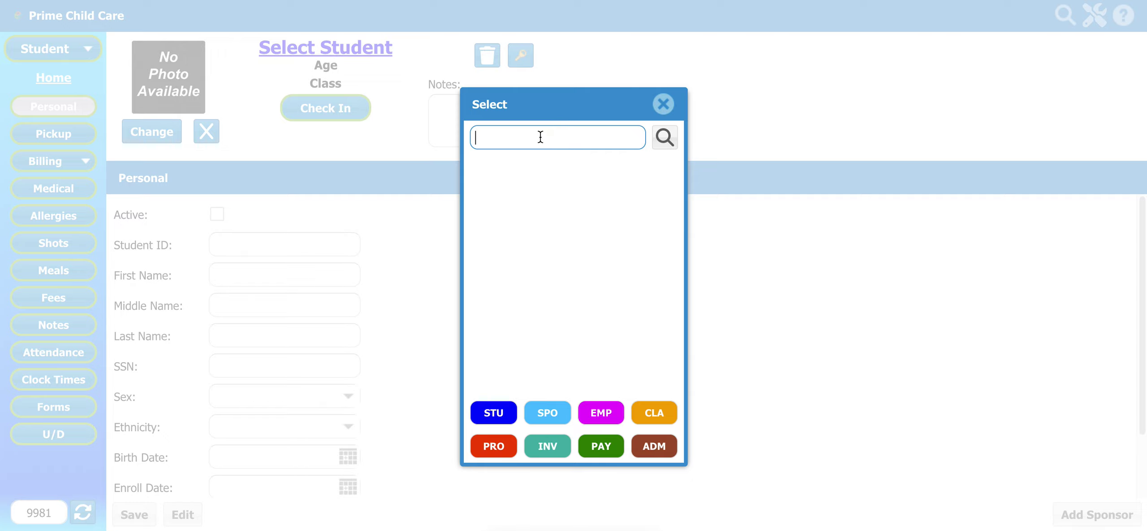
text(smith)
key(Return)
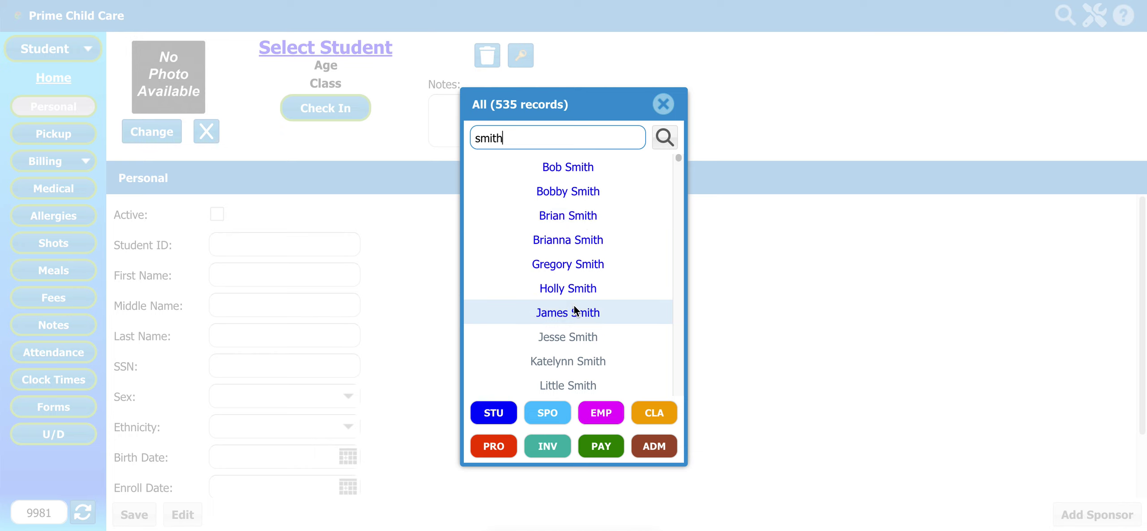
scroll(574, 307, down, 3)
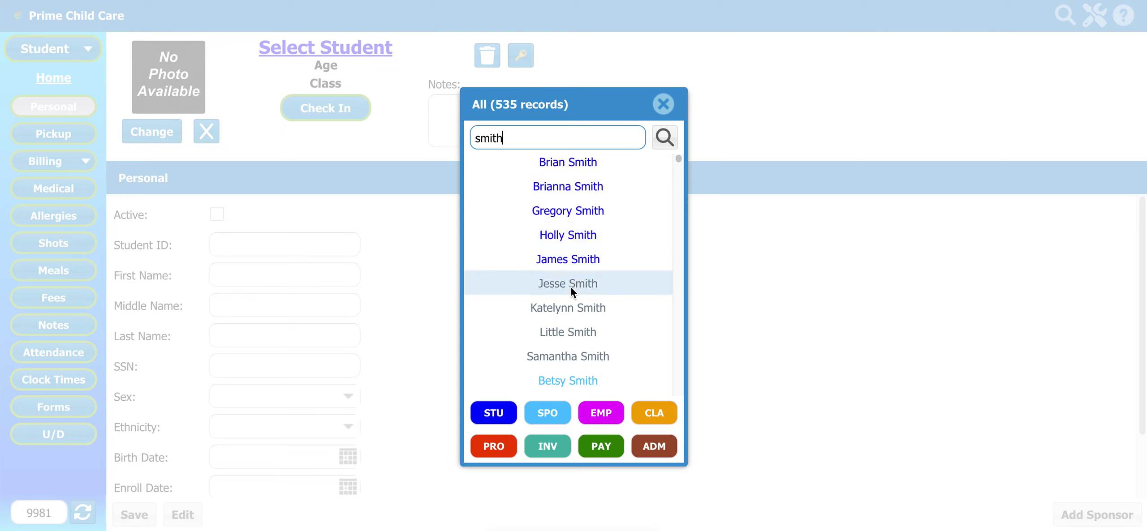
Step: Browse the global search results by category, jumping to the sponsor, invoice, payment and admin records
click(552, 412)
scroll(581, 292, down, 3)
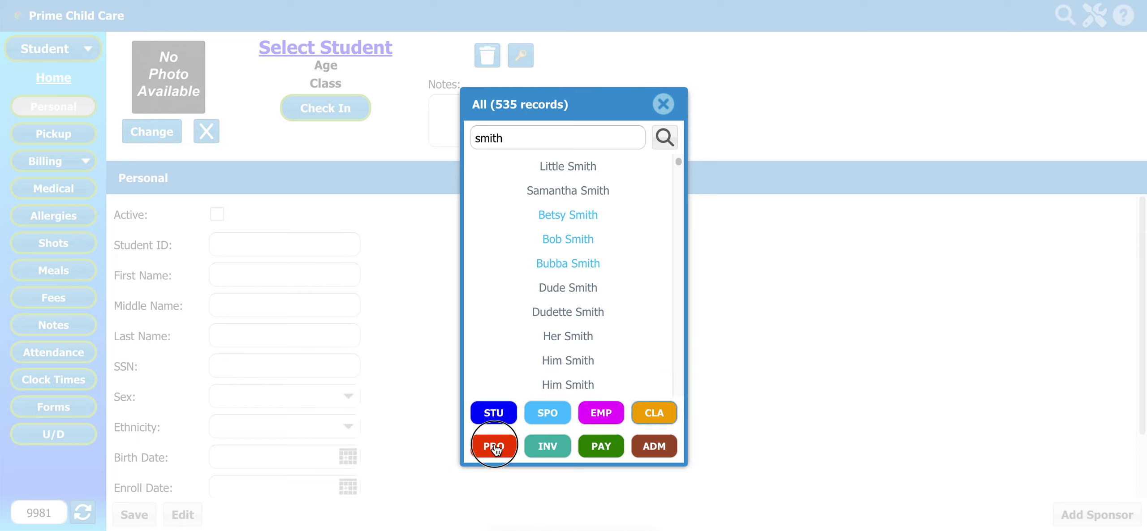
click(537, 447)
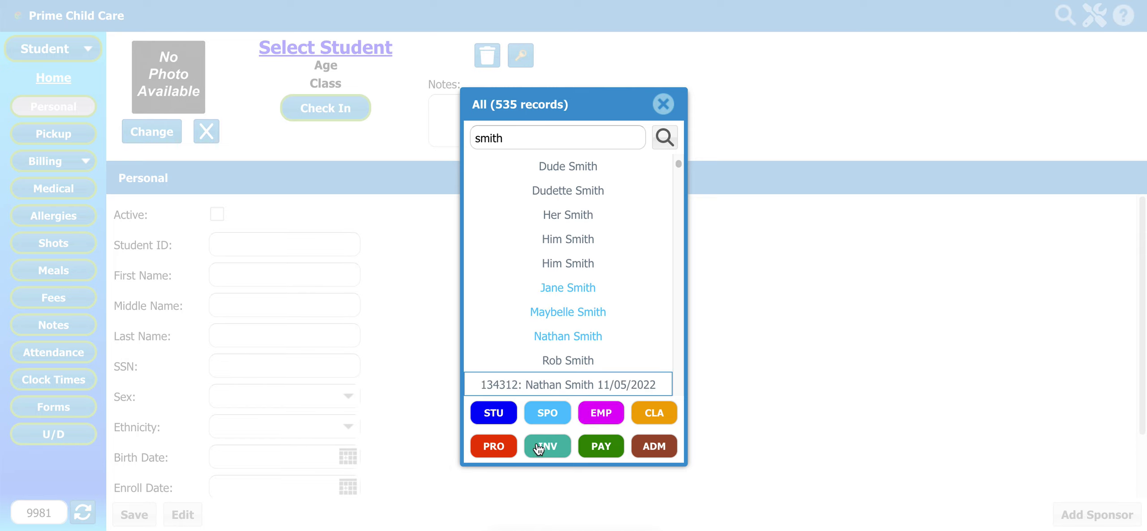
scroll(563, 340, down, 3)
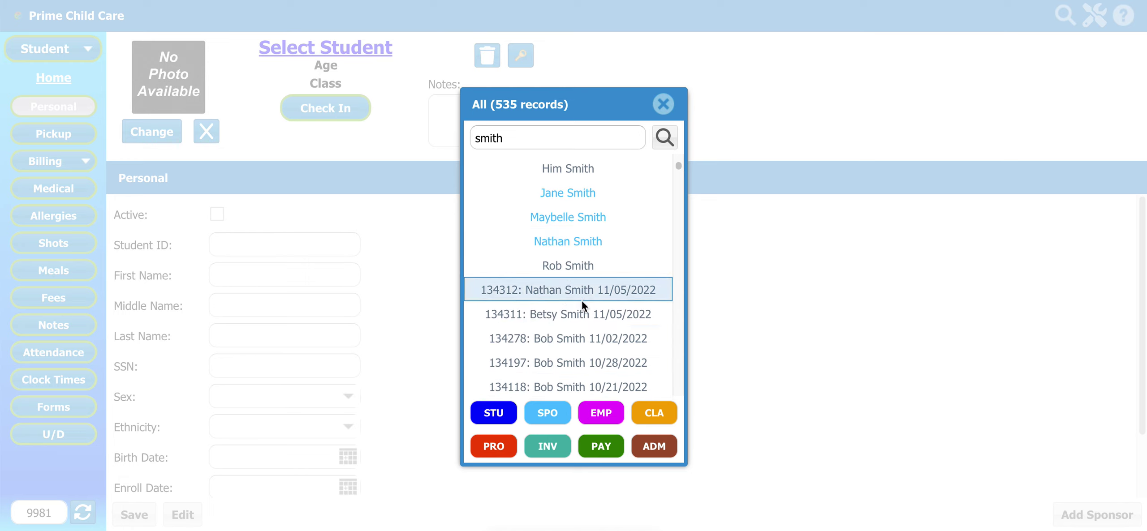
click(603, 448)
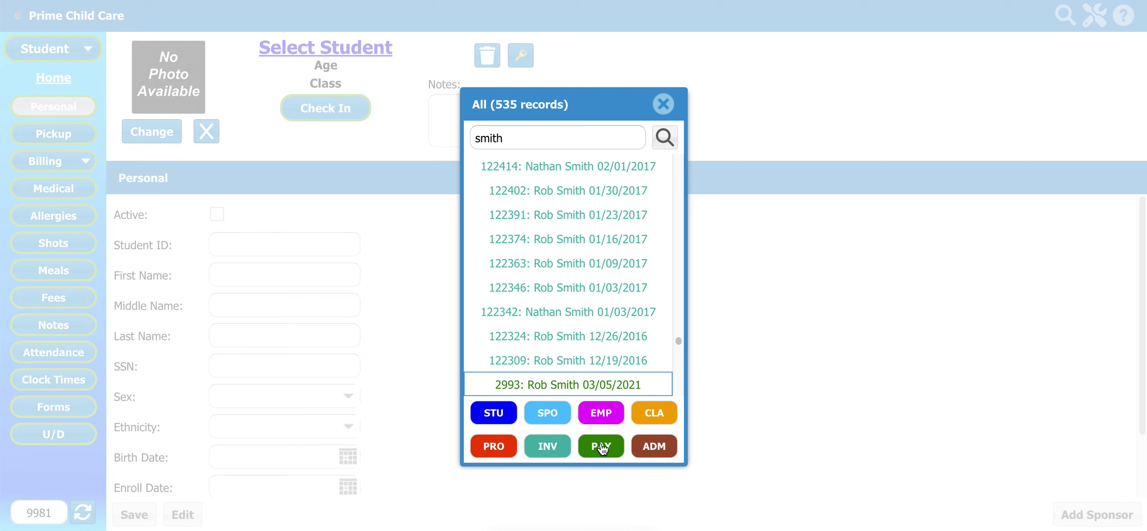
scroll(652, 327, down, 2)
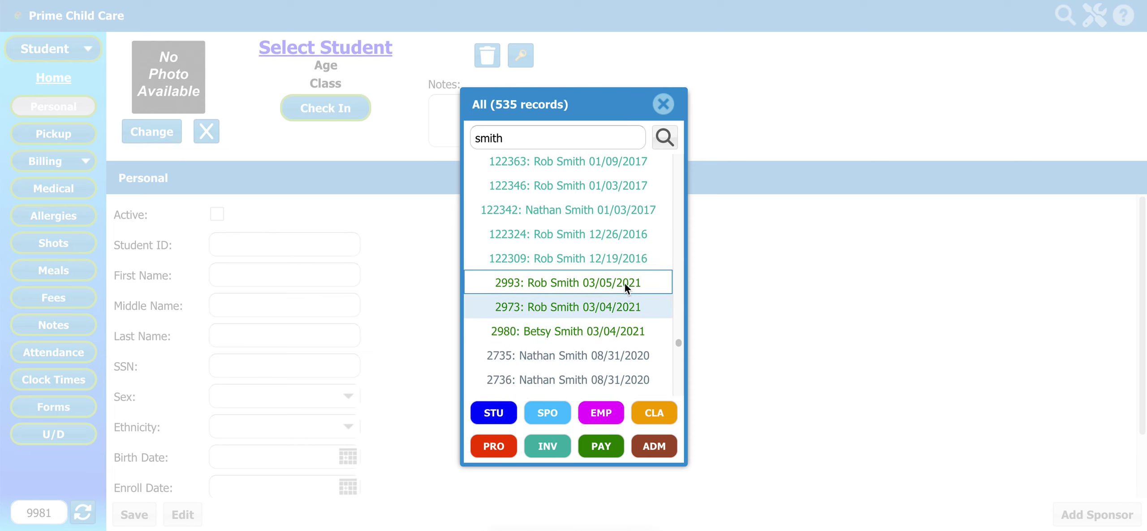
click(654, 449)
scroll(609, 374, down, 1)
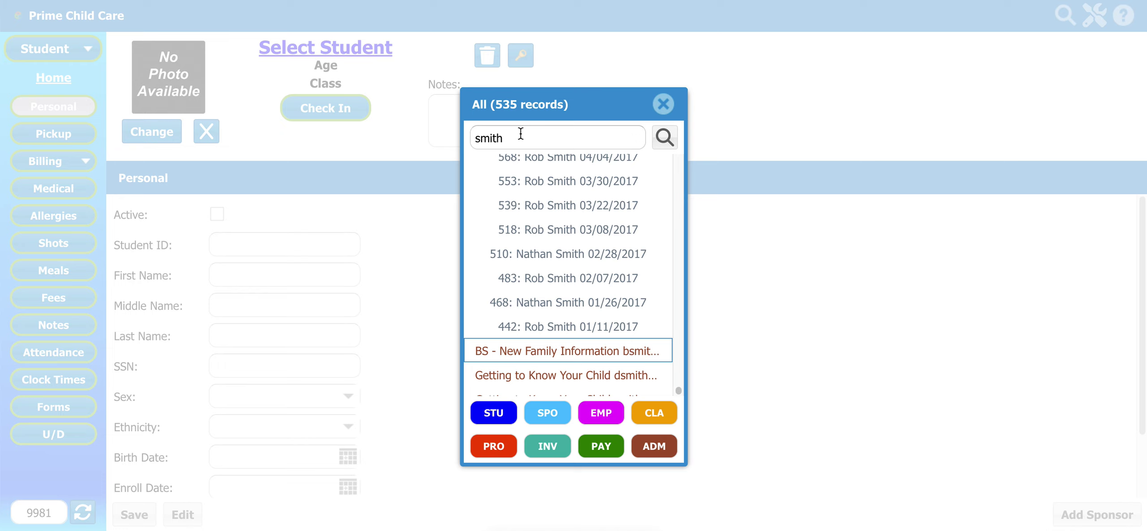
Step: Replace the global search term with a person's first and last name and run the search
drag(522, 135, 471, 137)
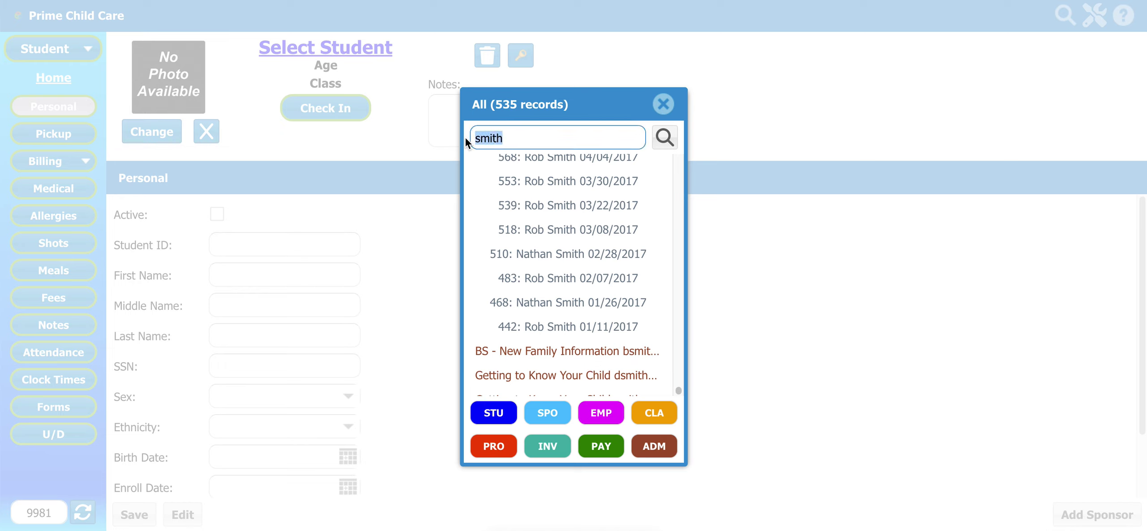
text(smi)
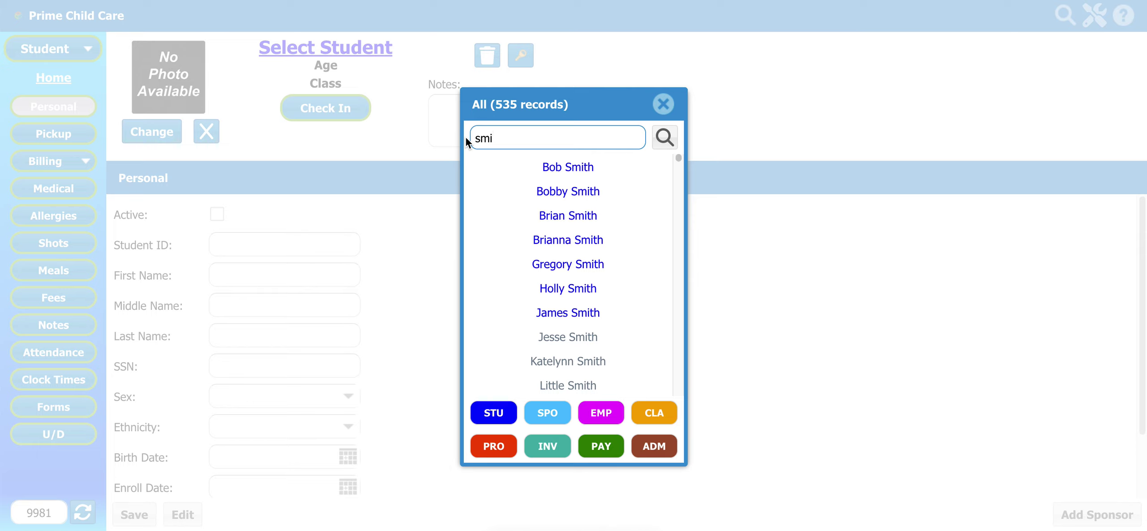
key(BackSpace)
key(BackSpace)
key(BackSpace)
text(bob smith)
key(Return)
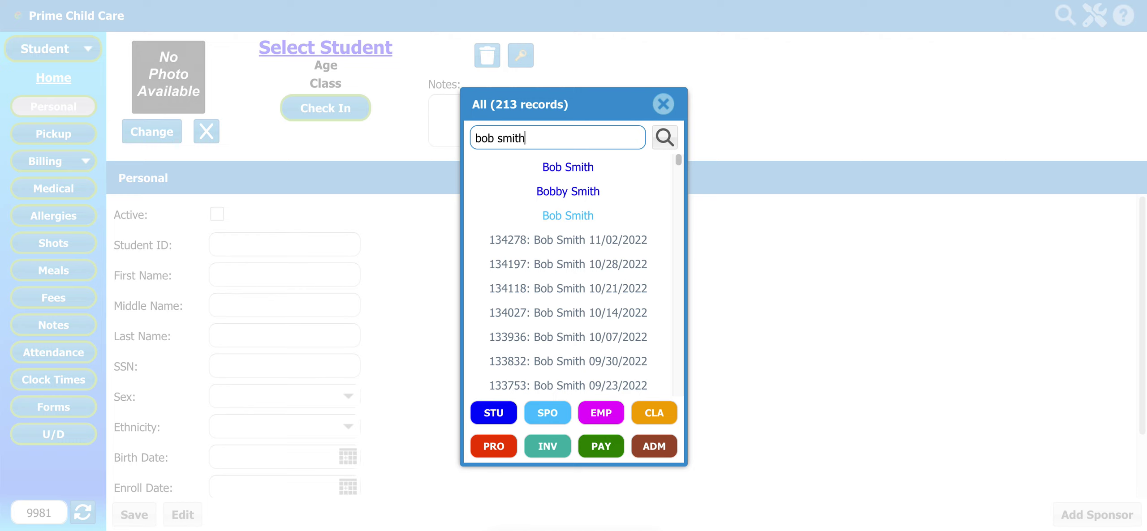
Step: Search all records for the keyword "active" followed by the person's last name
key(BackSpace)
key(BackSpace)
key(BackSpace)
key(BackSpace)
key(BackSpace)
key(BackSpace)
key(BackSpace)
key(BackSpace)
key(BackSpace)
text(active smith)
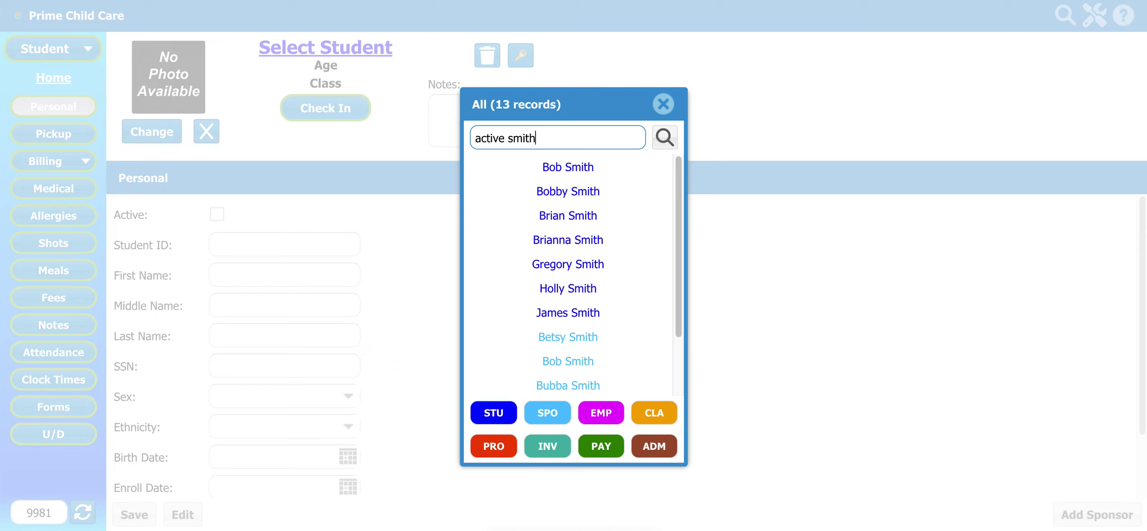
Step: Change the search keyword to "inactive", keeping the last name after it
key(Left)
key(Left)
key(Left)
key(Left)
key(Left)
key(Left)
key(Left)
key(Left)
key(Left)
key(Left)
key(Left)
key(Left)
text(in)
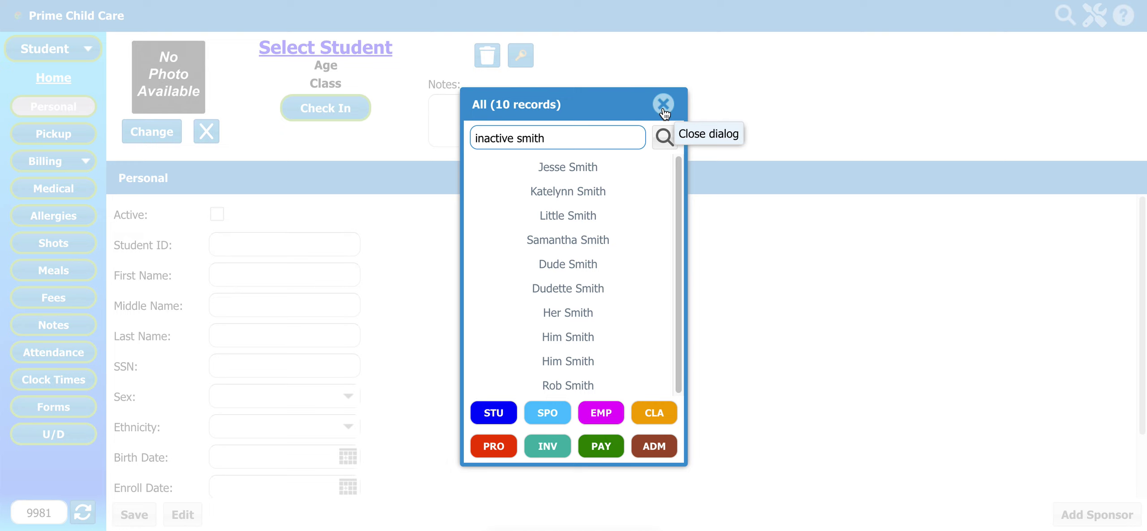
Step: Search all records for the number 110 and for the date 12/02, and close the global search
drag(548, 138, 411, 139)
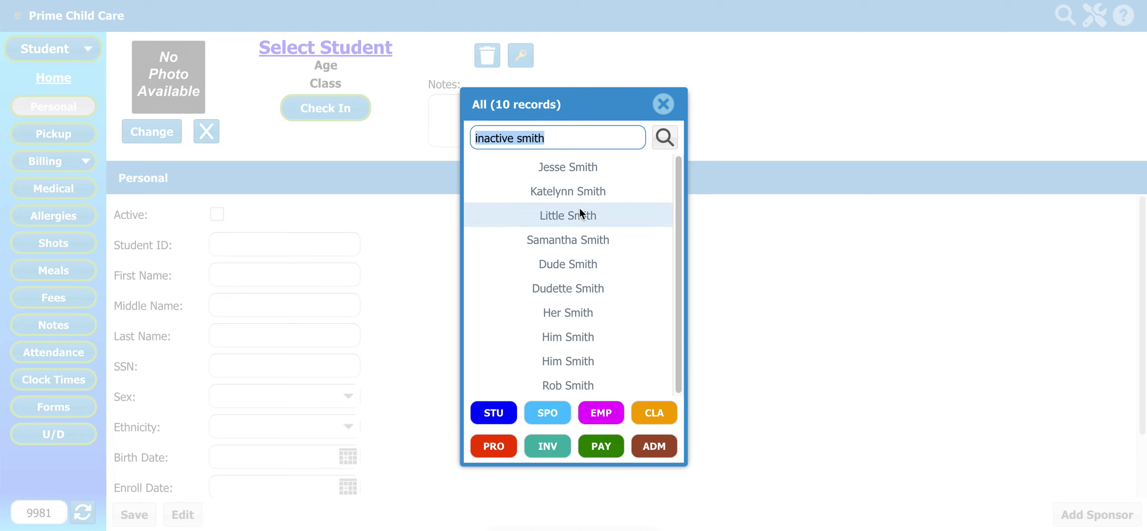
text(110)
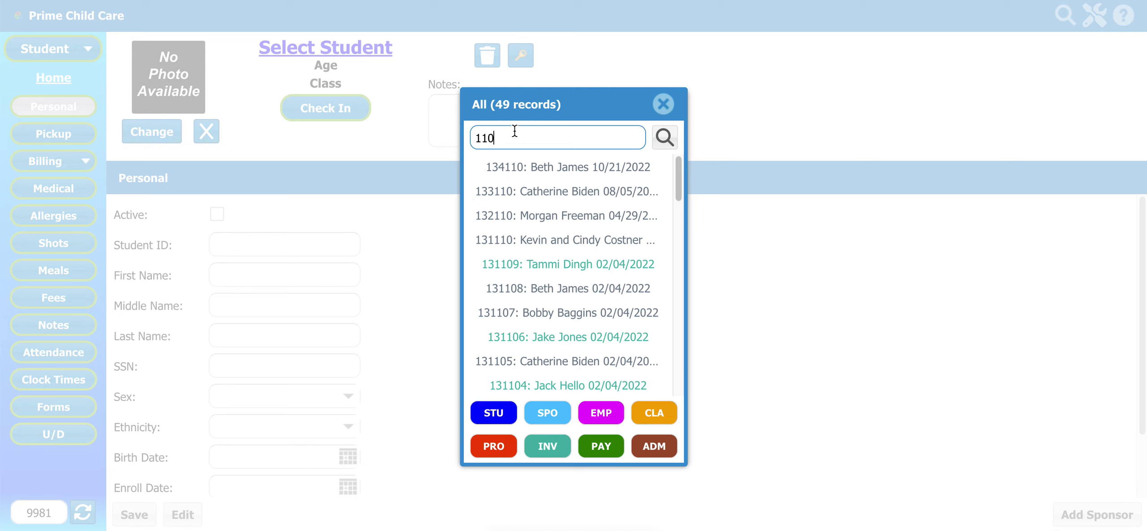
key(BackSpace)
key(BackSpace)
key(BackSpace)
text(12/02)
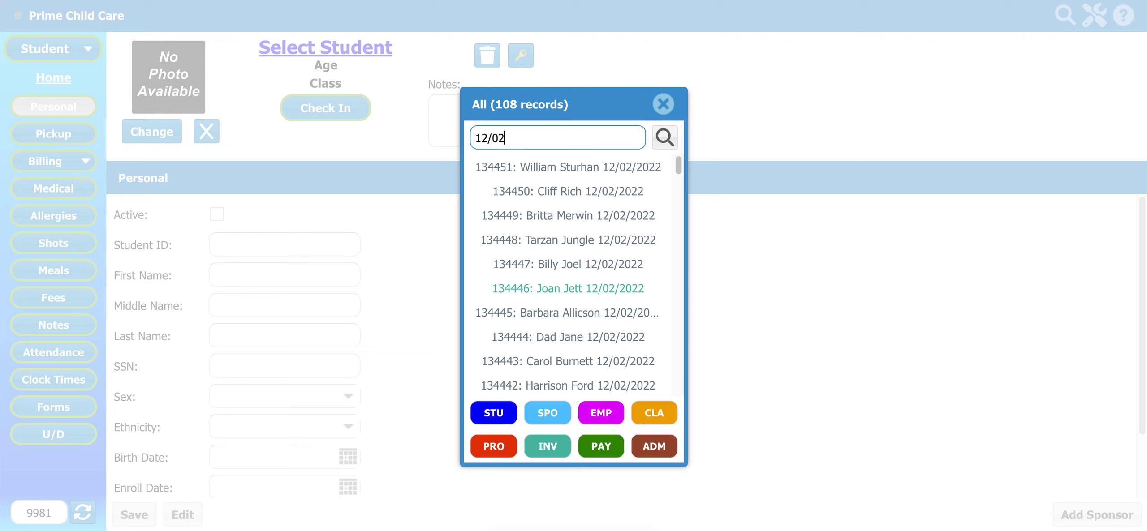
click(568, 289)
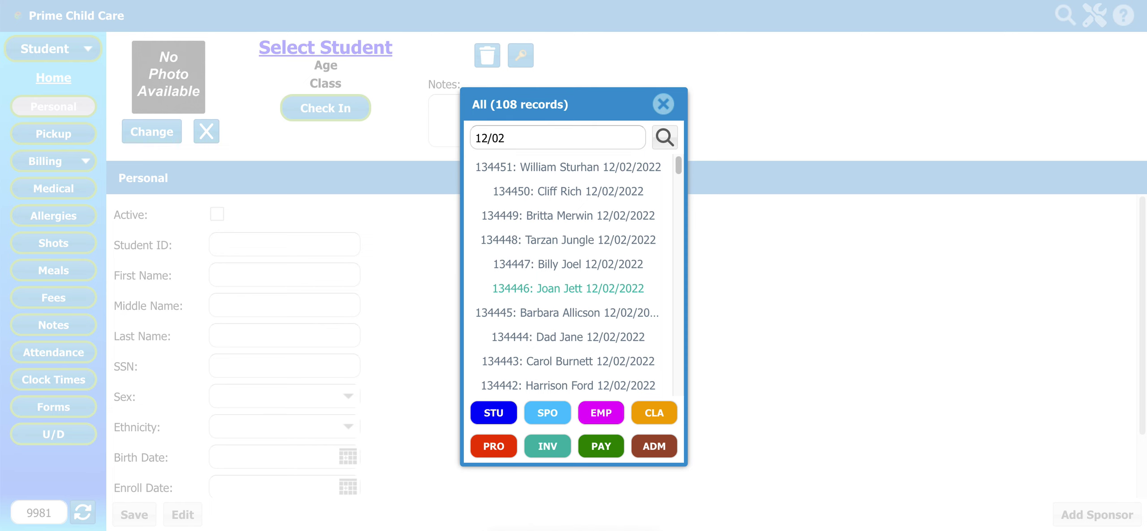
click(663, 103)
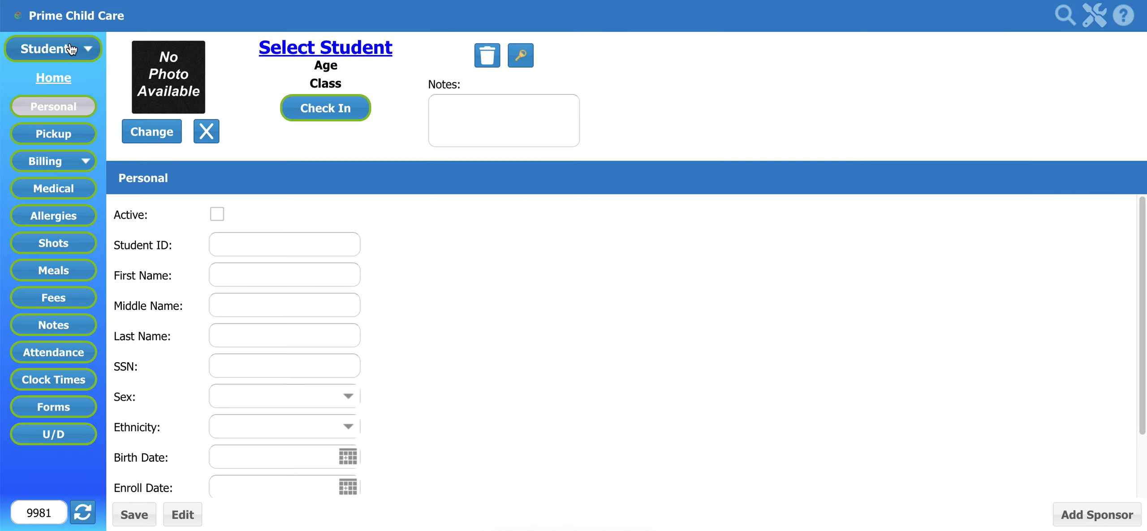
Step: Return to the Students home page, search students by a partial last name, and close the results
click(53, 78)
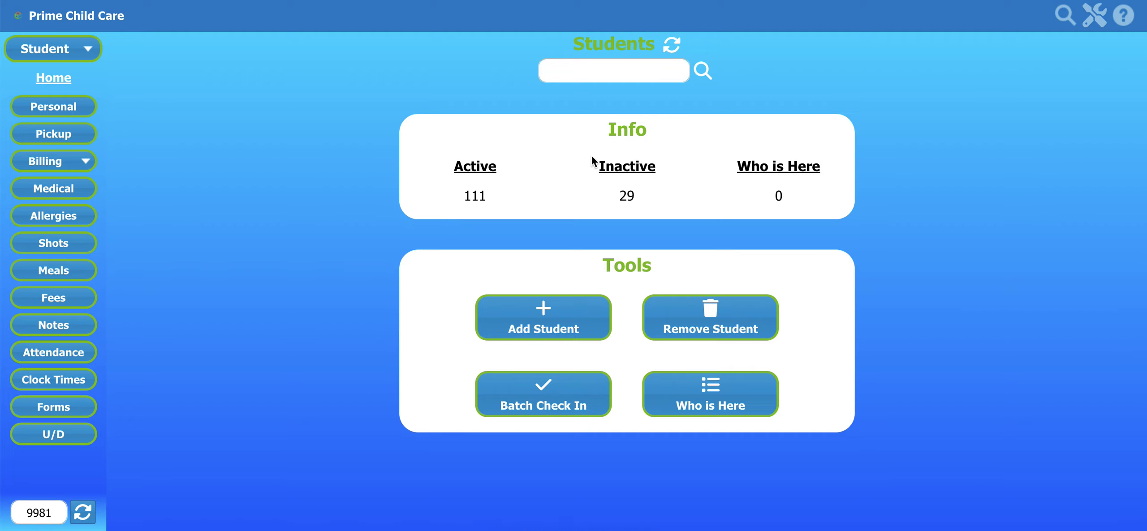
click(608, 72)
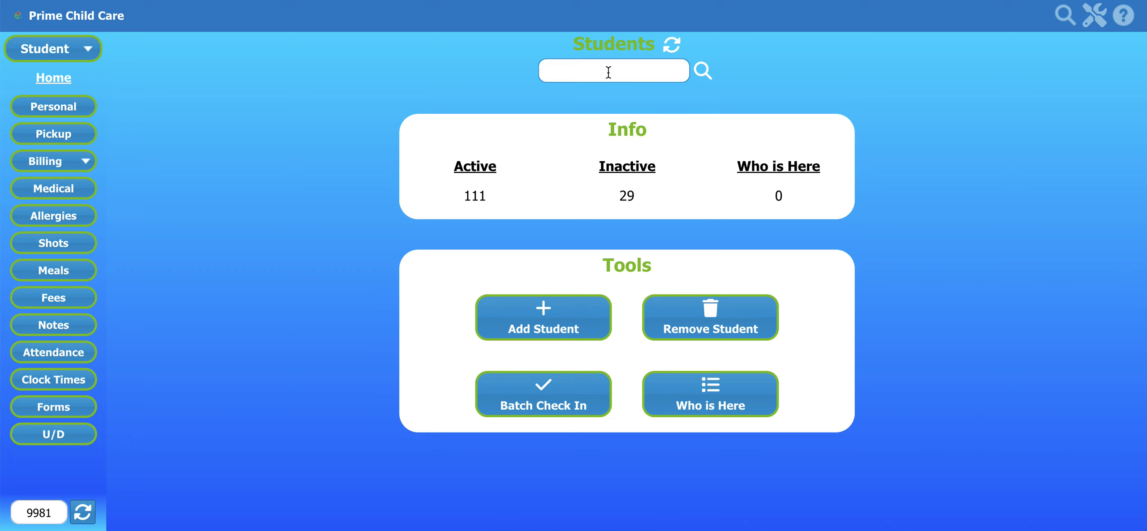
text(smit)
key(Return)
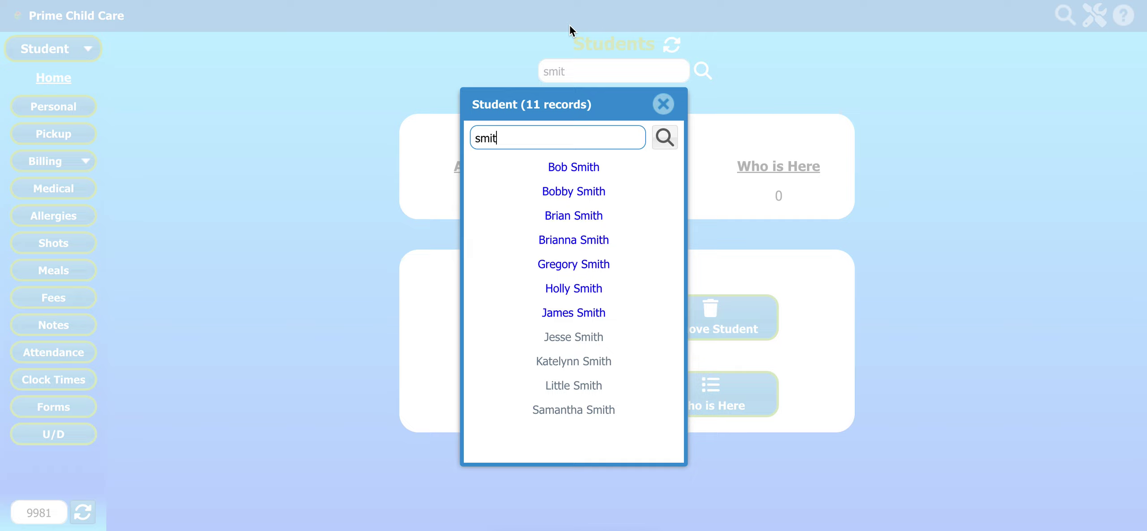
click(666, 106)
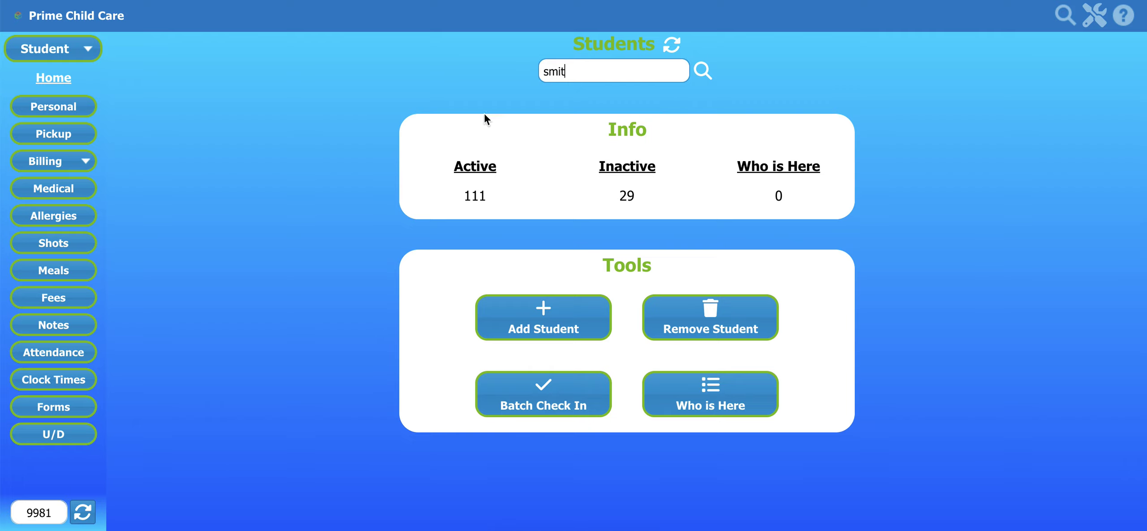
Step: Switch to the Finance section, search its home page for invoices matching 110, and close the results
click(88, 54)
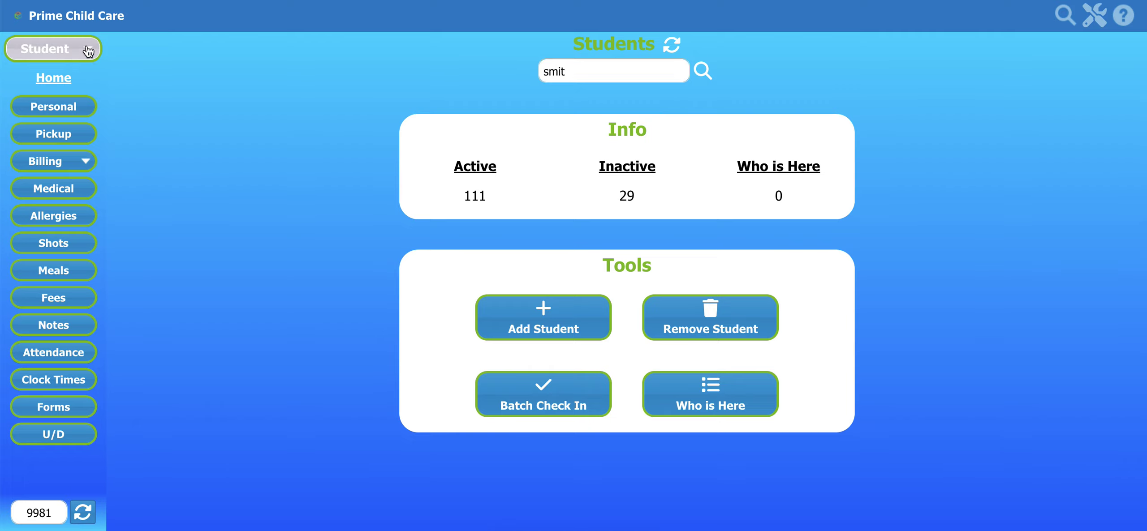
click(62, 247)
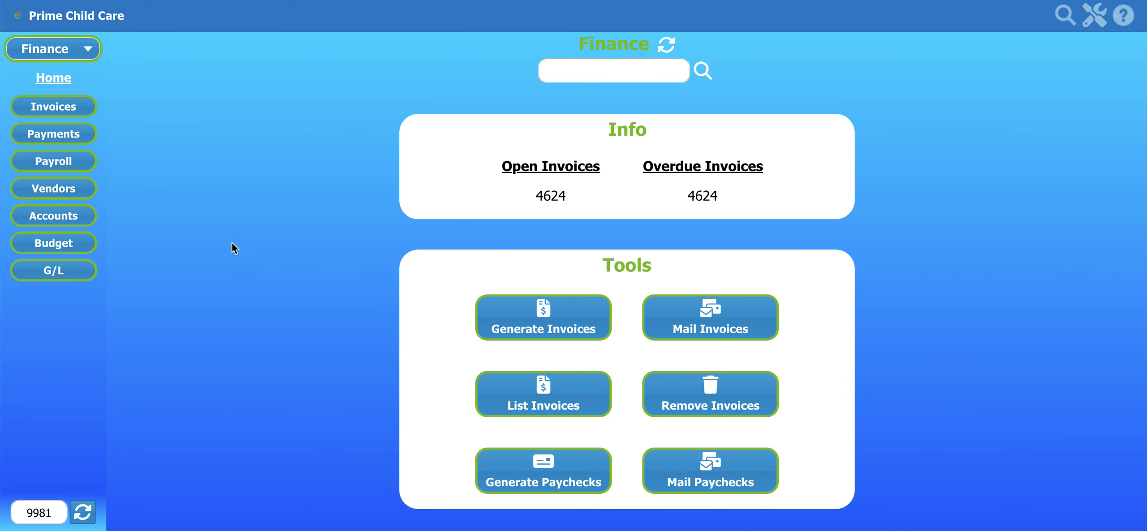
click(619, 72)
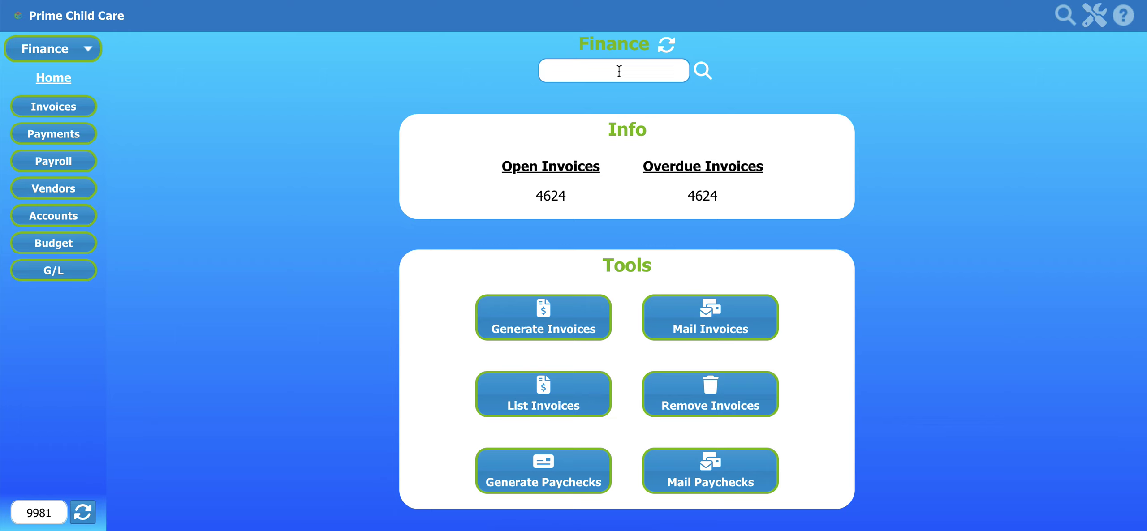
text(110)
key(Return)
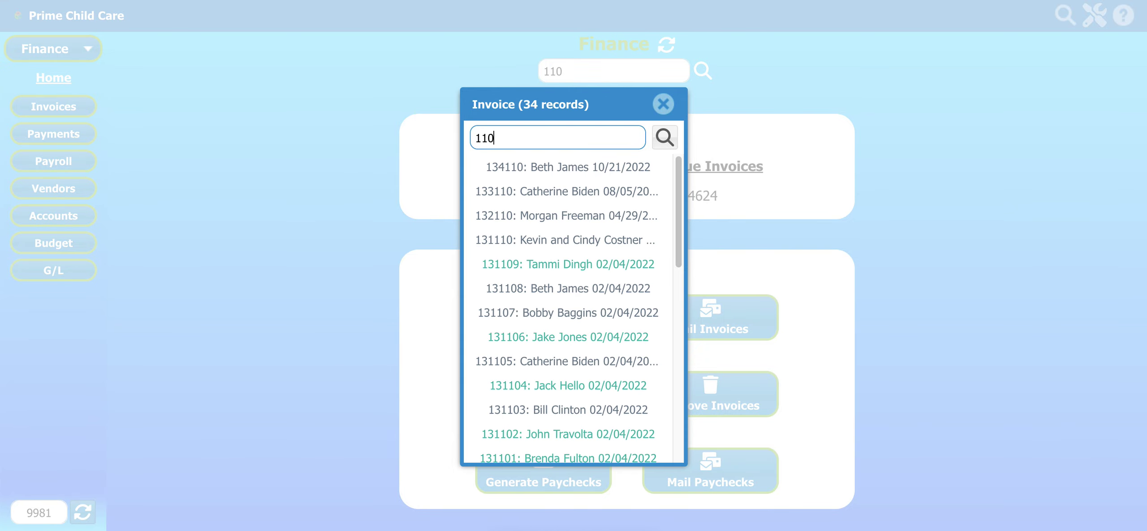
click(662, 105)
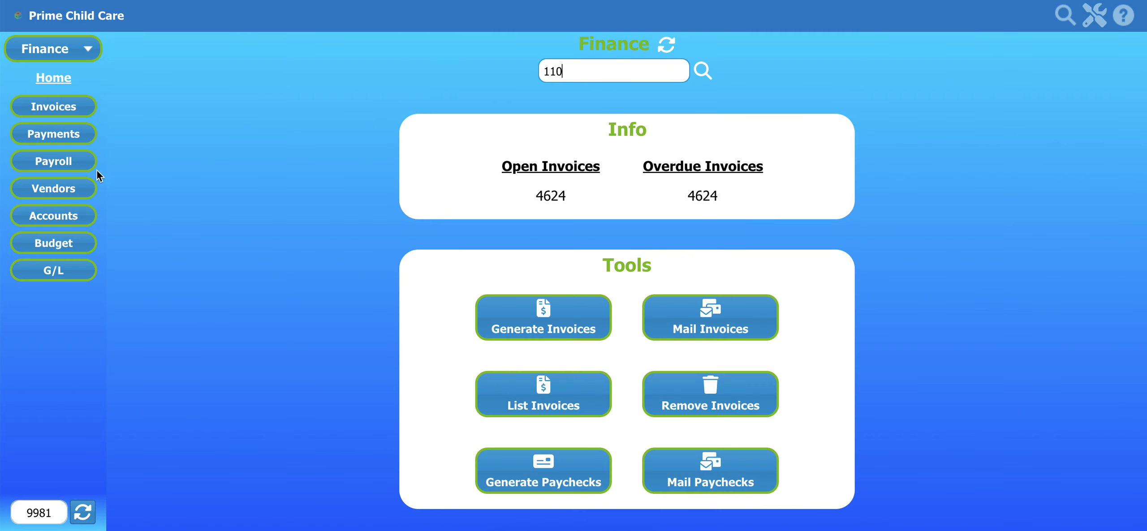
Step: Open the Payments page, search payments for the date 12/02, review the list and close it
click(40, 134)
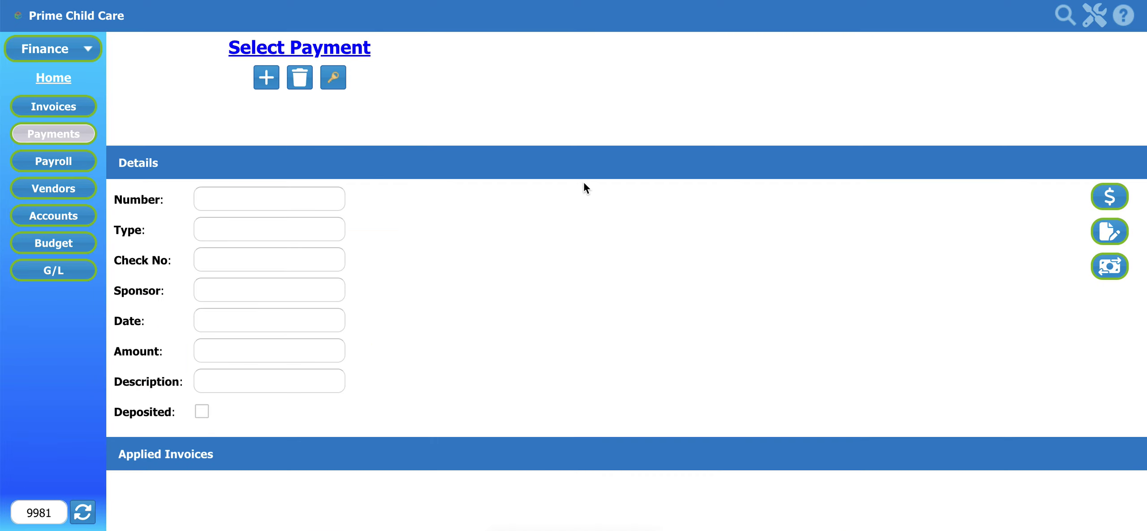
click(348, 53)
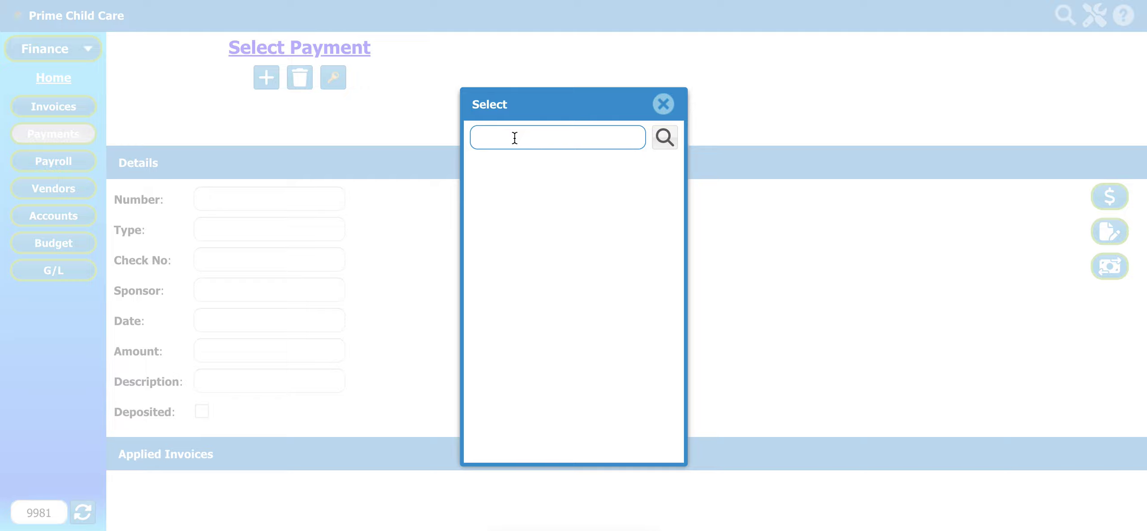
text(12/02)
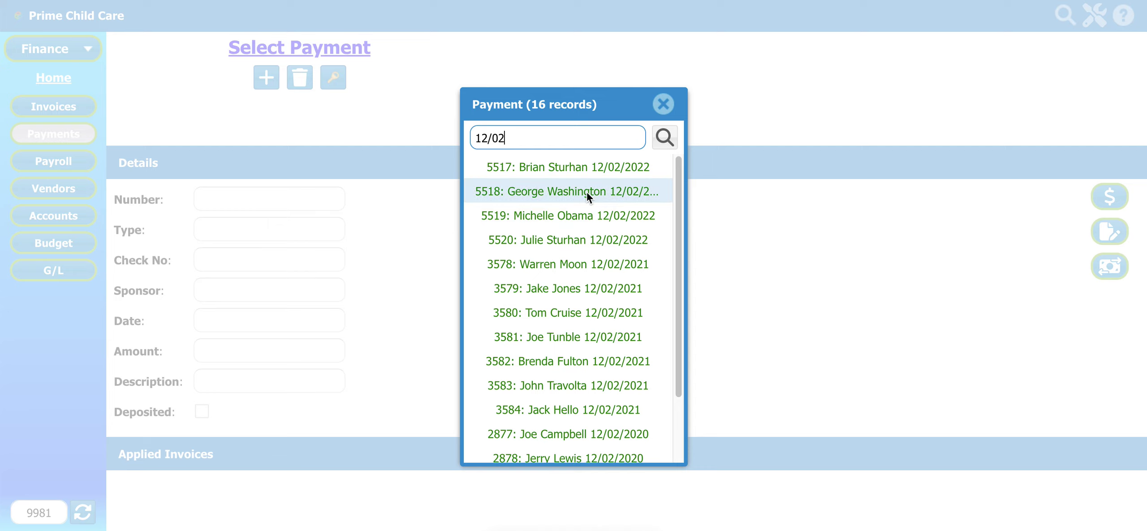
scroll(612, 256, down, 2)
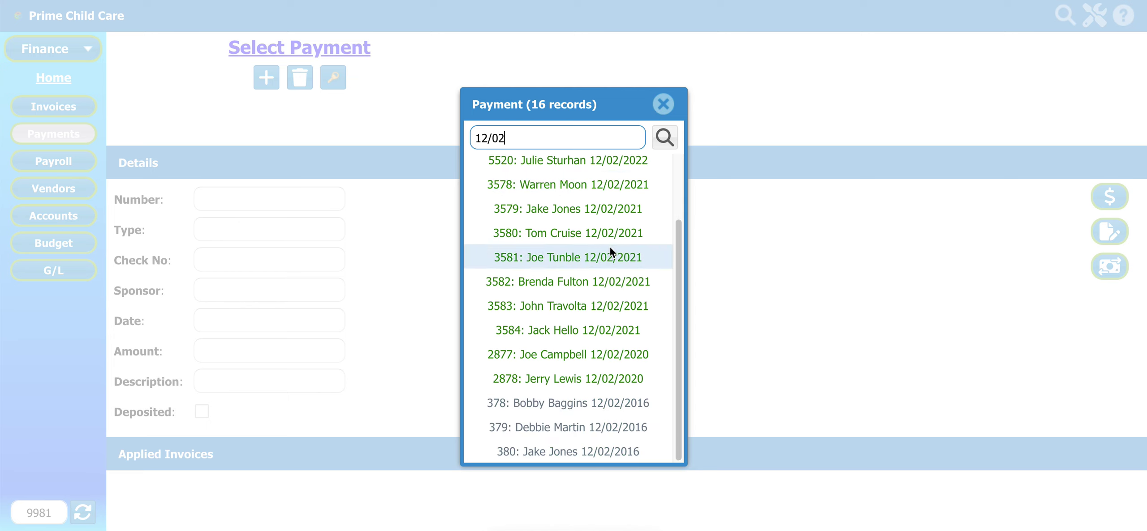
click(664, 104)
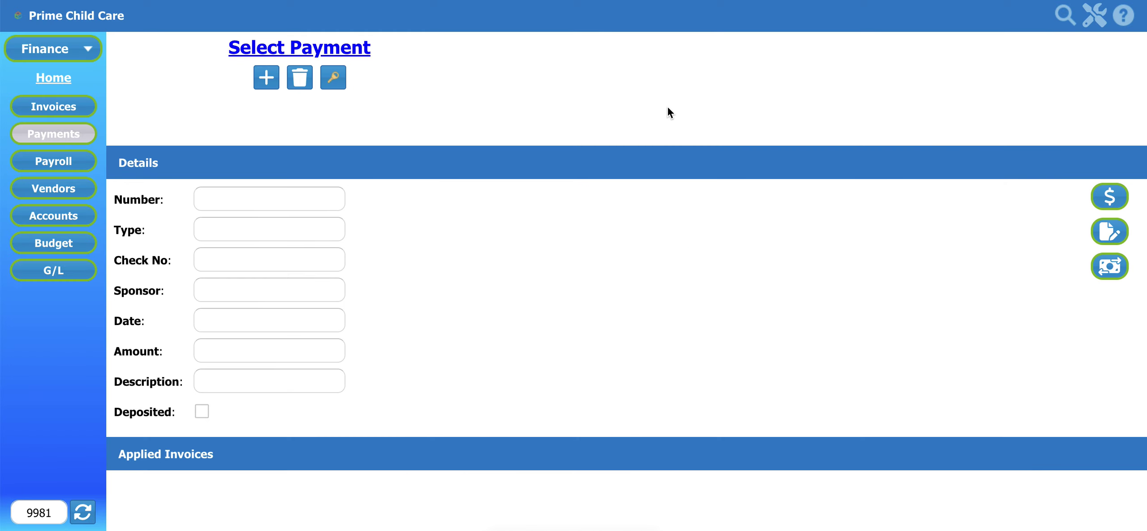